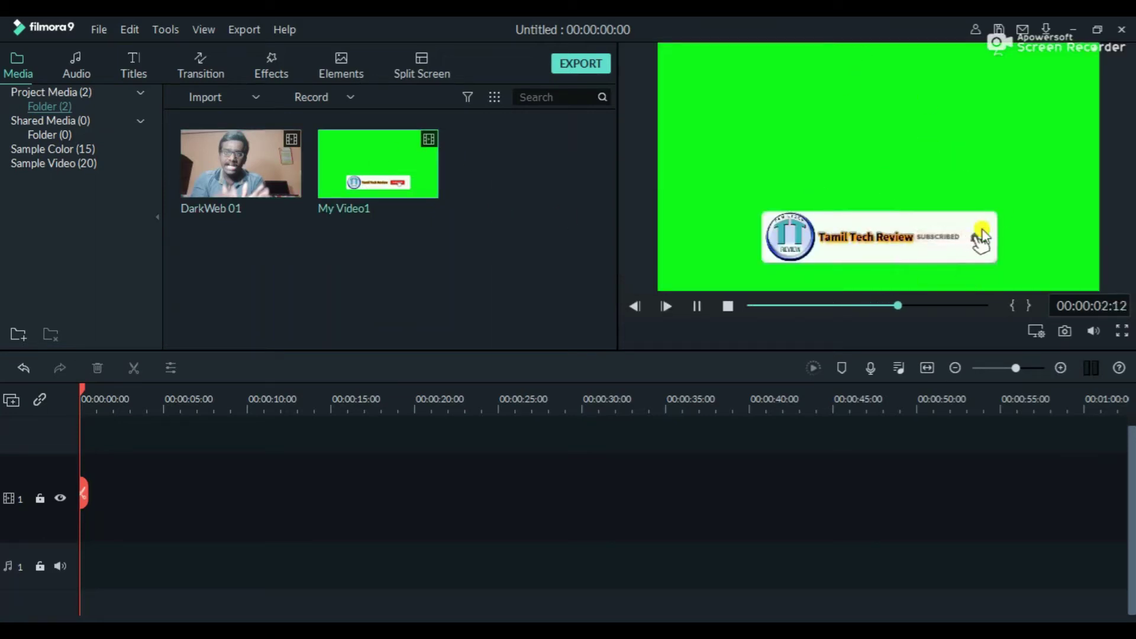
Step: Place DarkWeb 01 on video track 1, accept the project-setting prompt, and preview My Video1
click(275, 183)
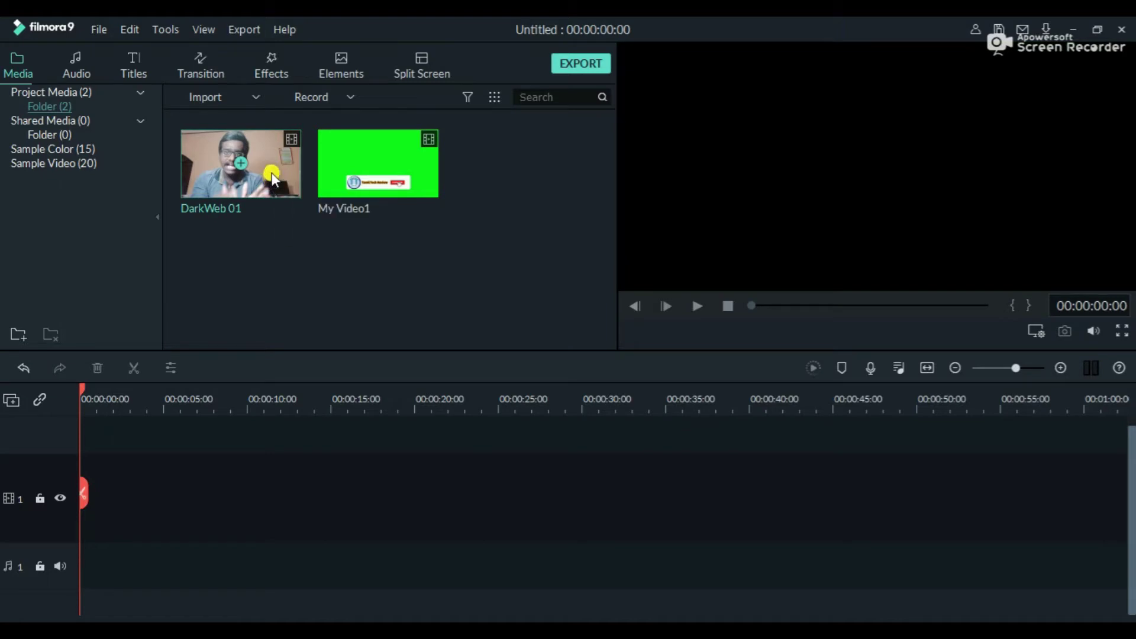
drag(274, 176, 29, 499)
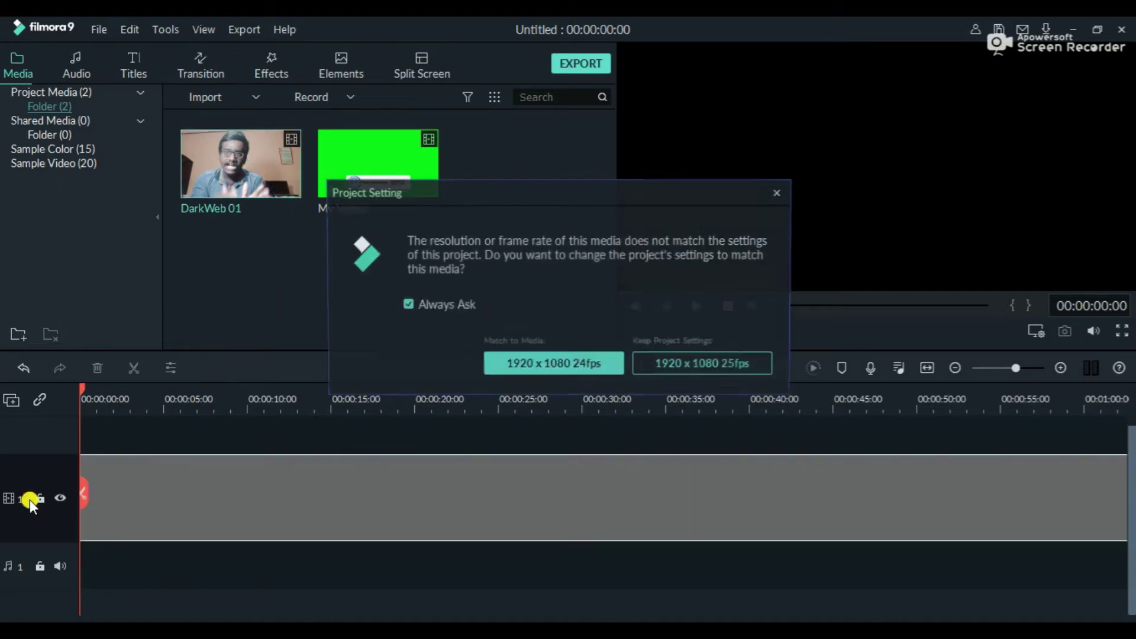
click(553, 361)
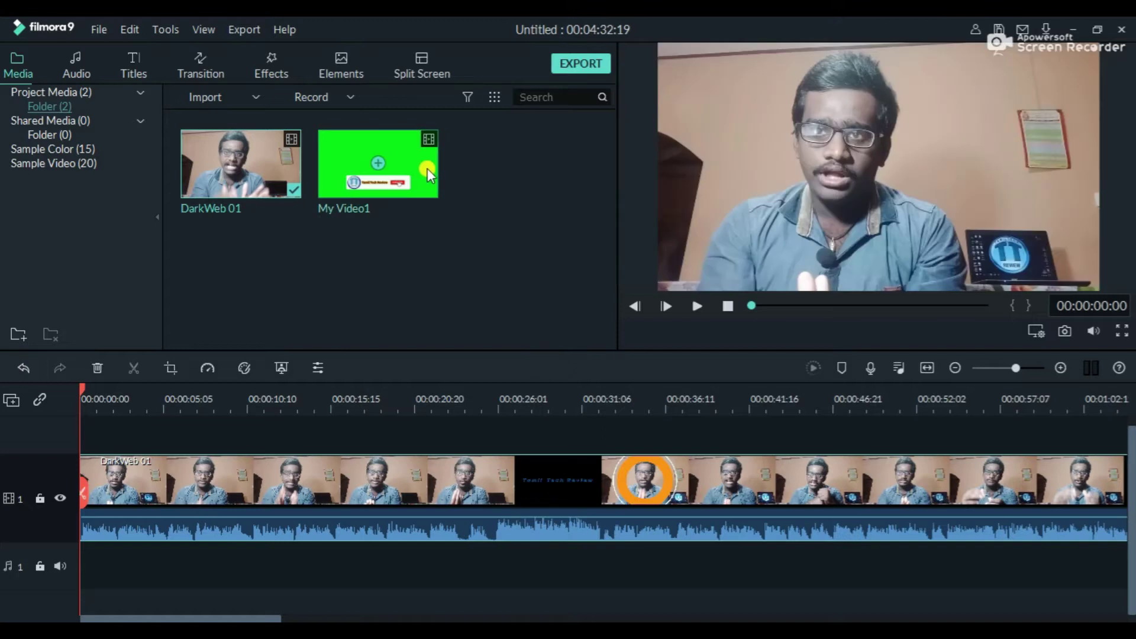
click(426, 172)
click(846, 306)
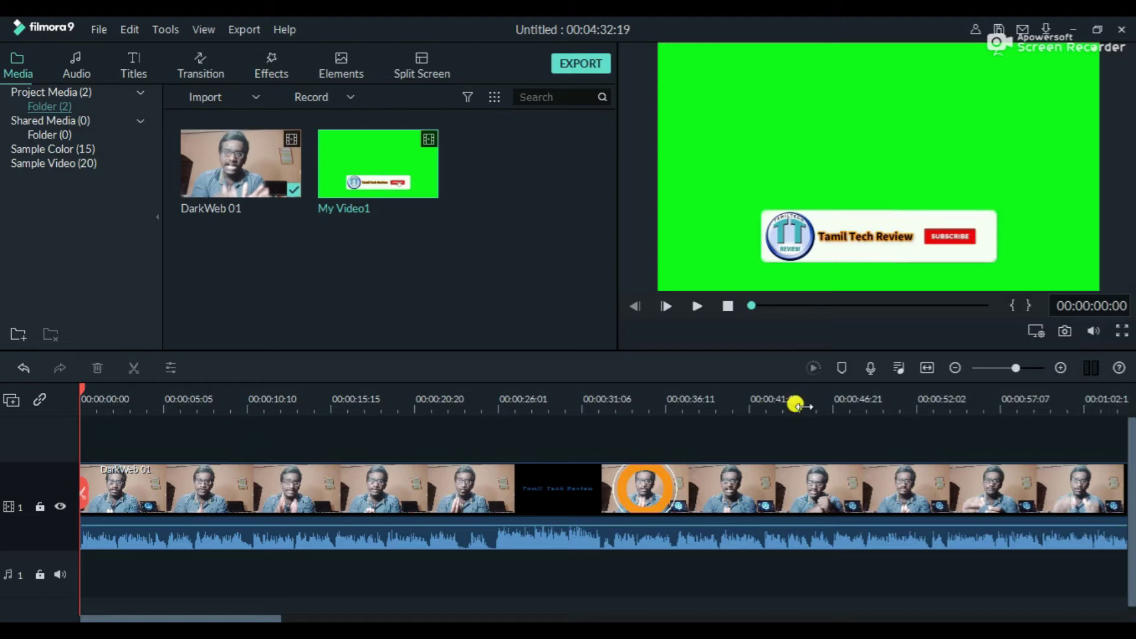
Step: Drop My Video1 on track 2 above DarkWeb 01, play the preview, and open its video settings
mouse_move(133, 470)
mouse_down()
mouse_move(94, 445)
mouse_move(110, 482)
mouse_move(130, 461)
mouse_up()
click(98, 489)
key(space)
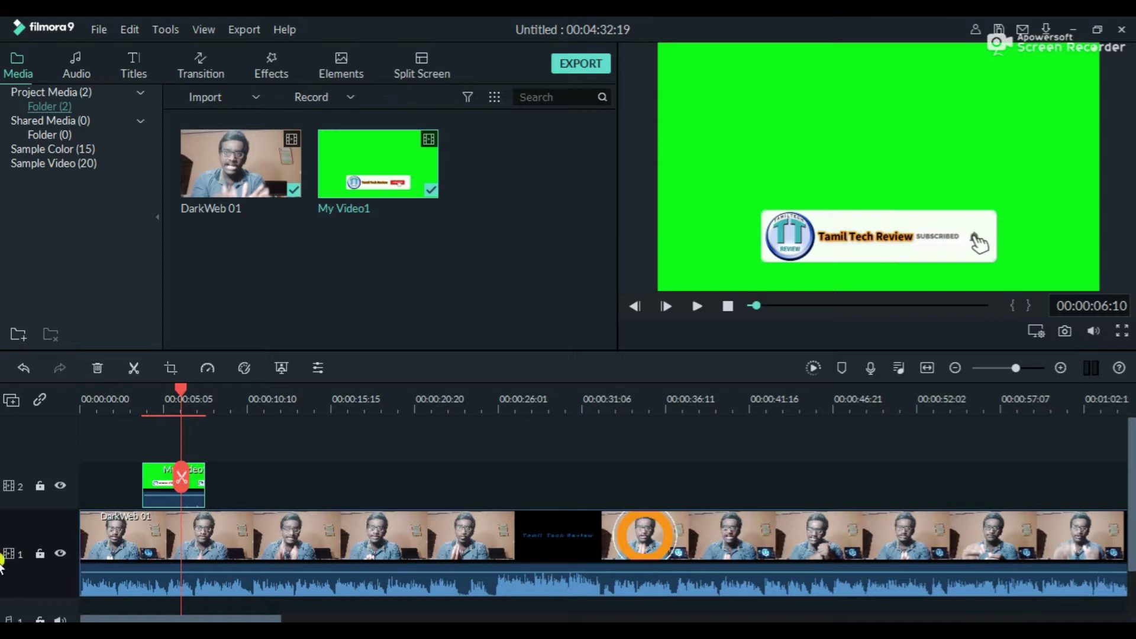
click(170, 494)
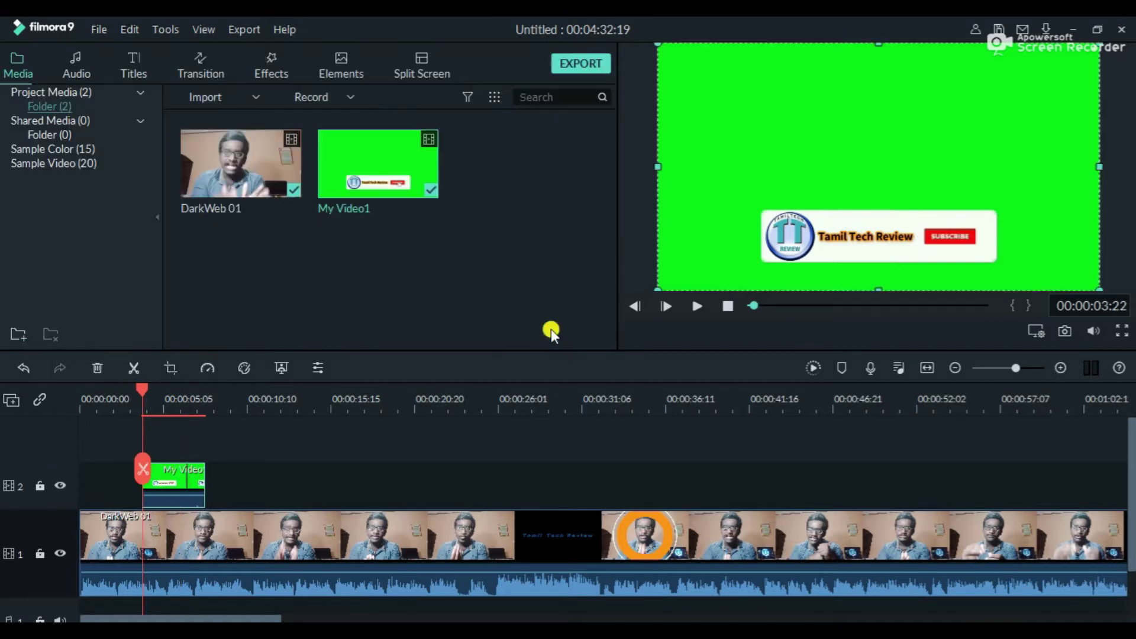
double_click(167, 482)
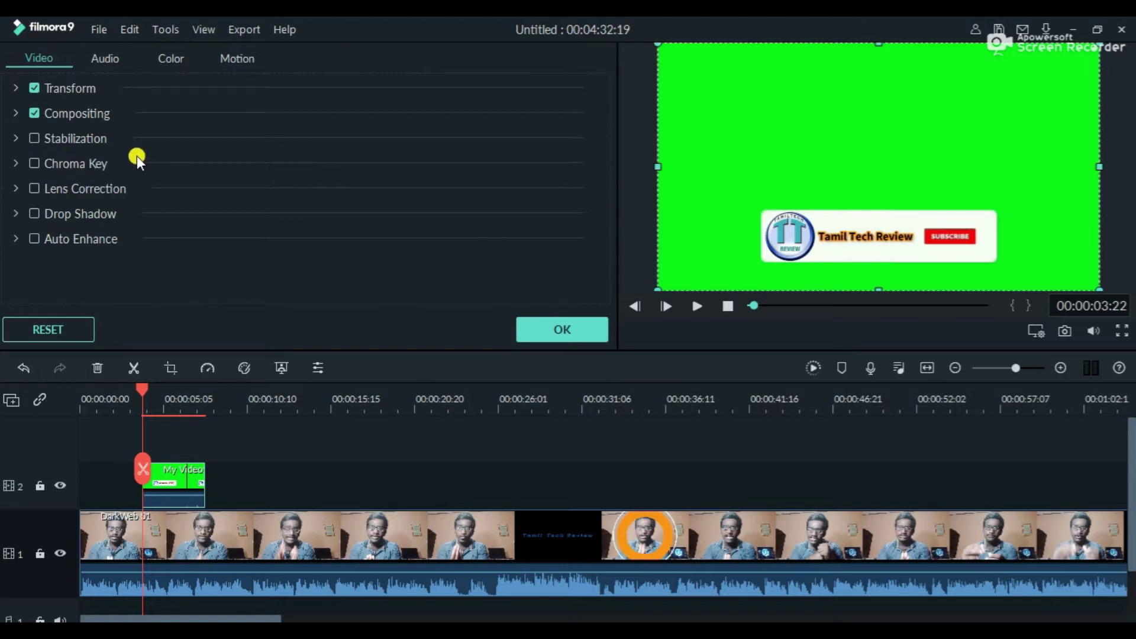
Step: Enable Chroma Key on My Video1 with green as key colour and offset 2, then confirm
click(38, 162)
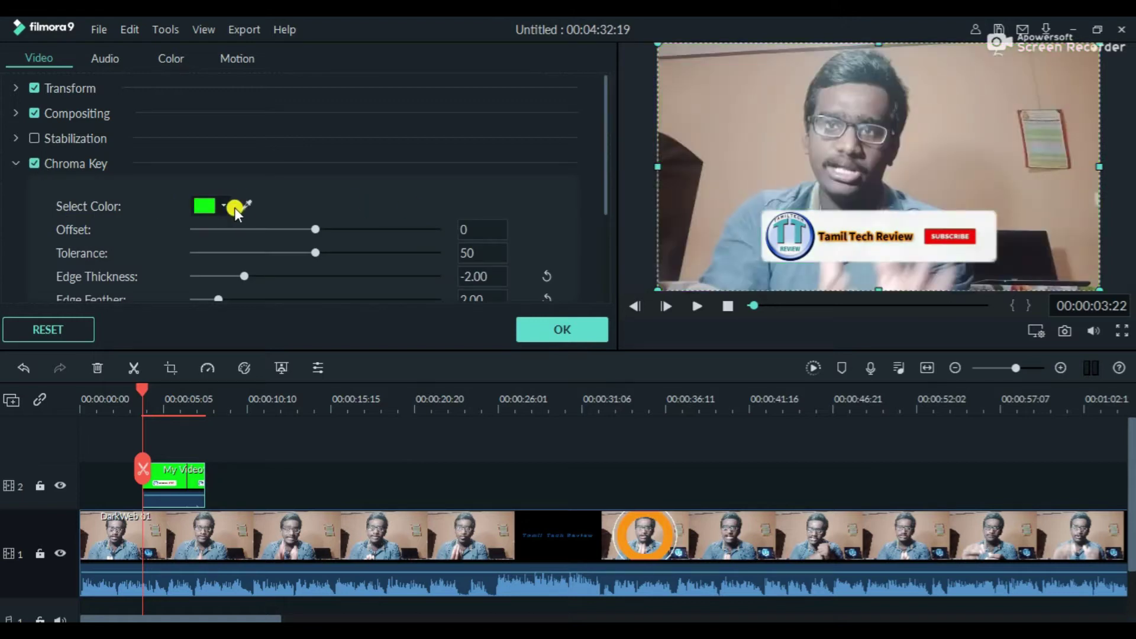
click(219, 201)
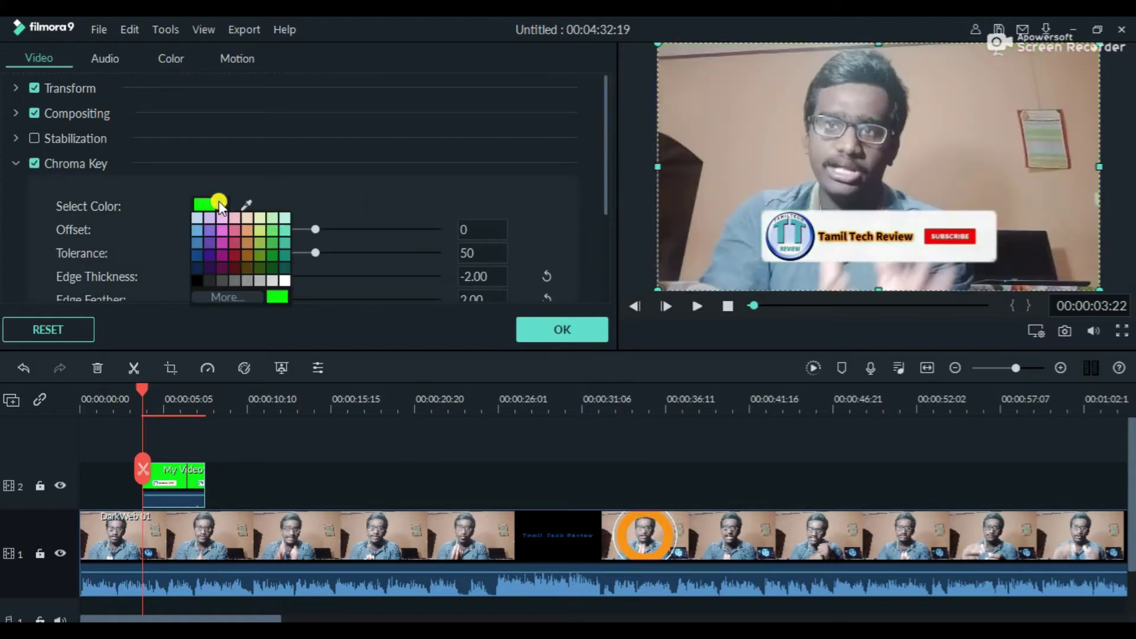
click(279, 297)
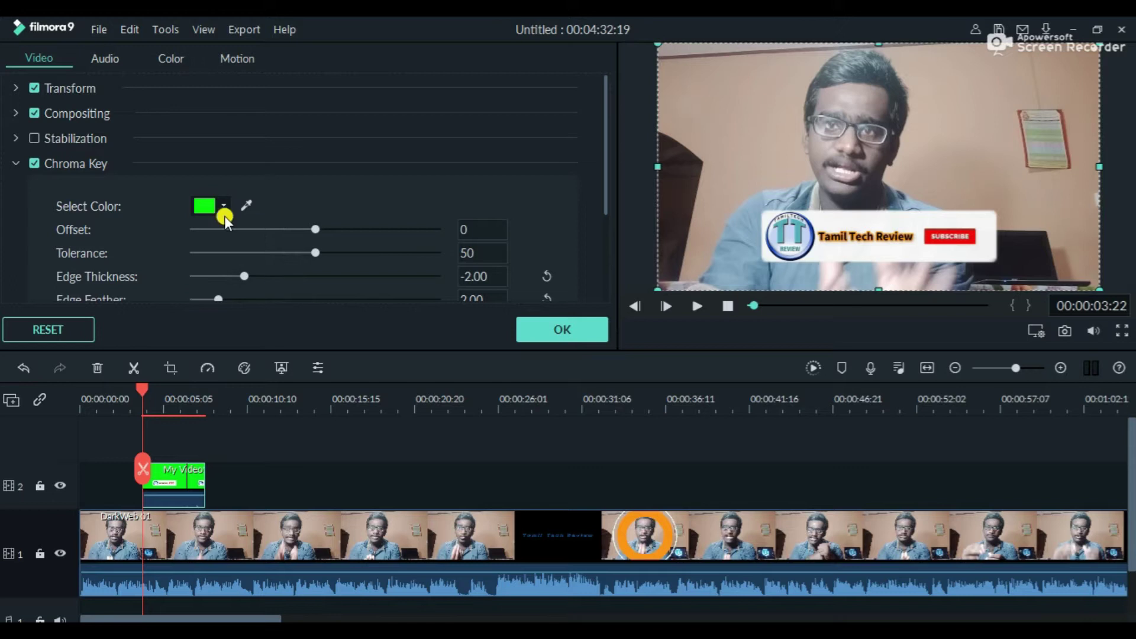
click(36, 161)
click(37, 163)
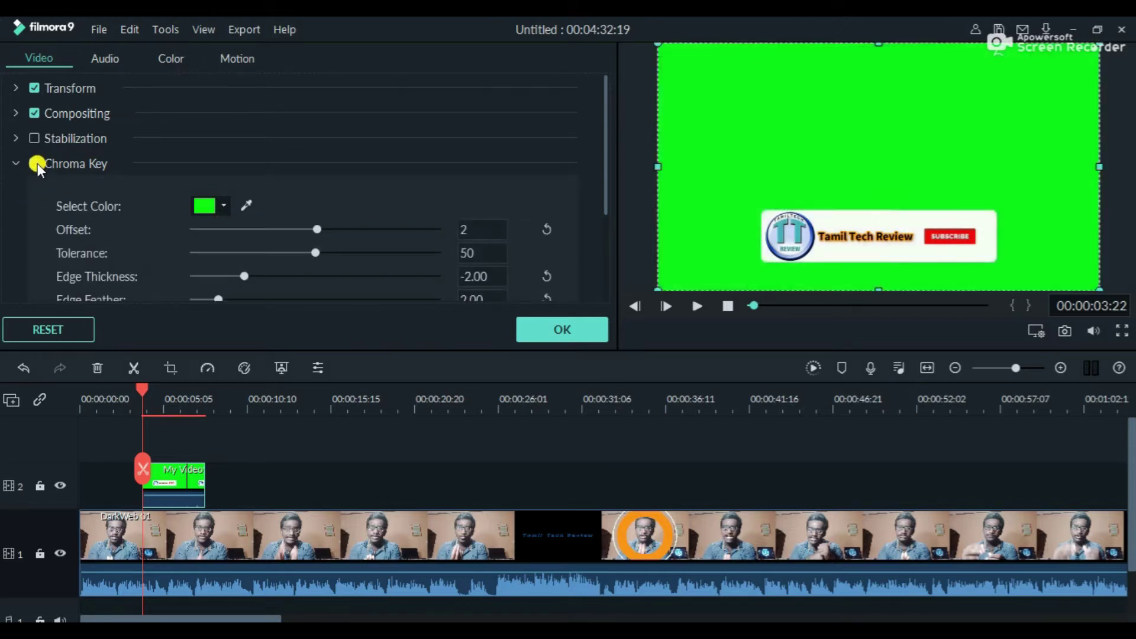
click(562, 330)
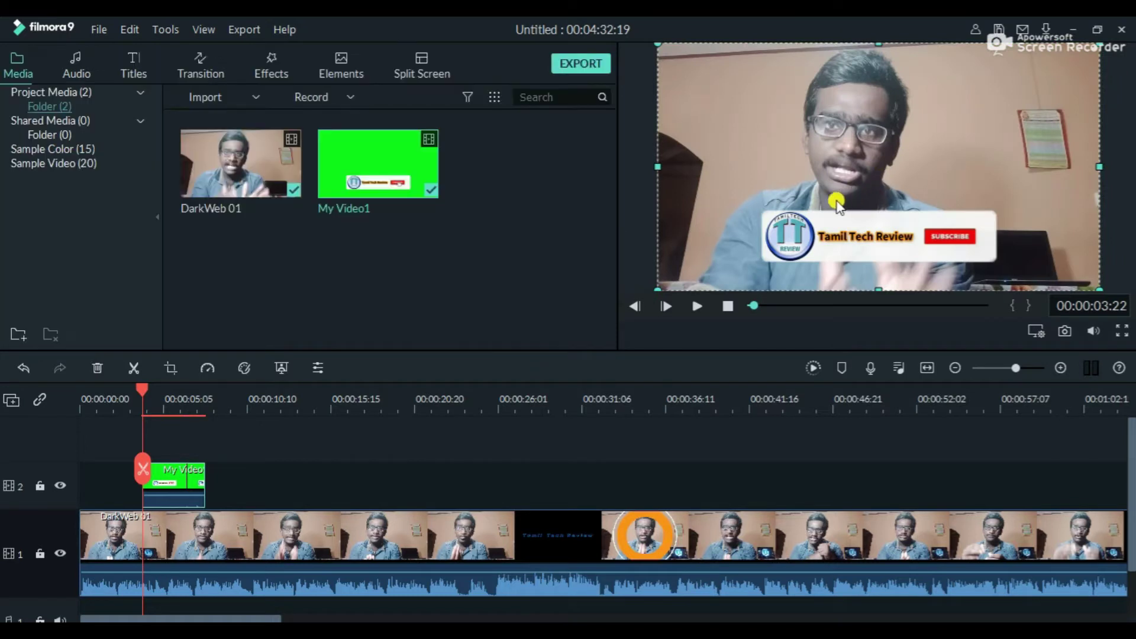
Step: Play the subscribe-button composite over the talking head and stop it at 00:00:05:02
key(space)
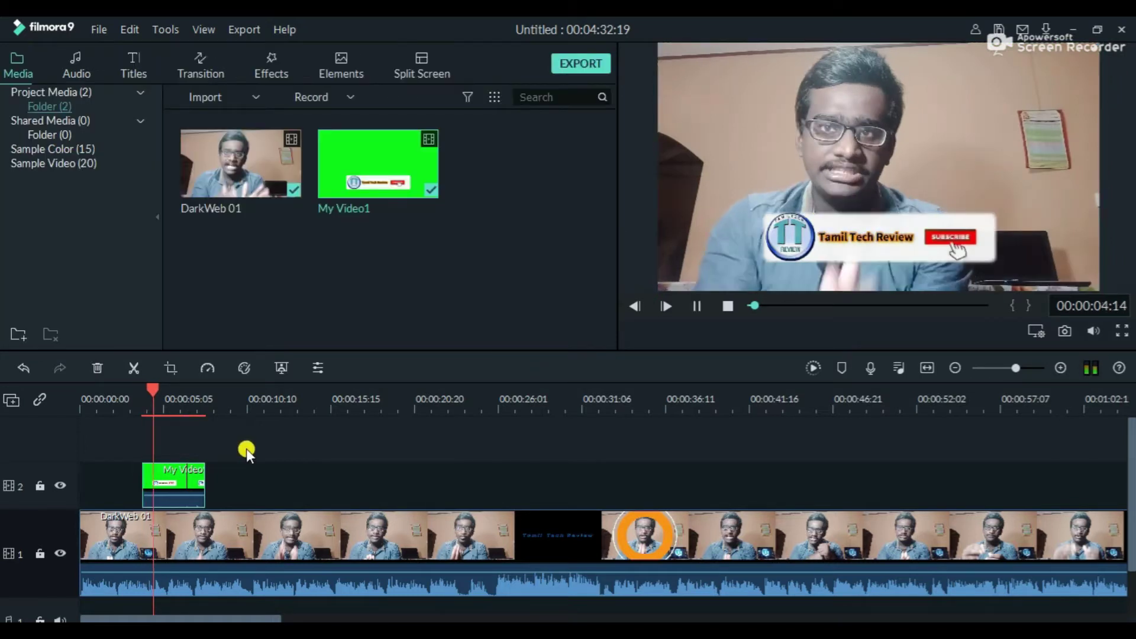
click(165, 473)
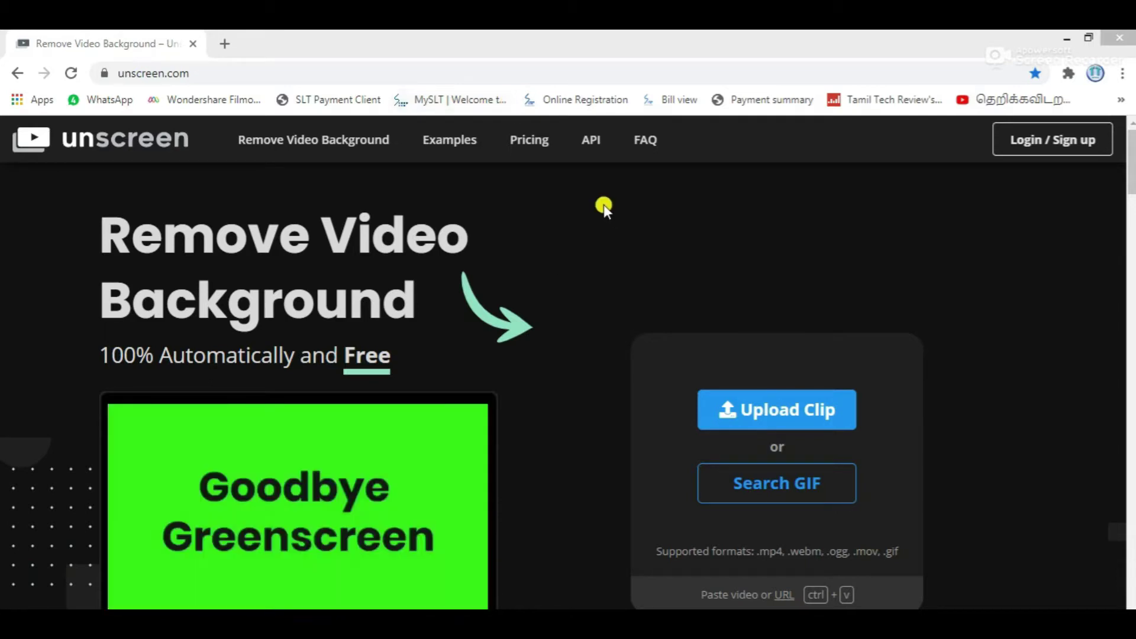
mouse_move(1128, 187)
mouse_down()
mouse_move(1131, 482)
mouse_move(1130, 175)
mouse_up()
scroll(864, 334, down, 1)
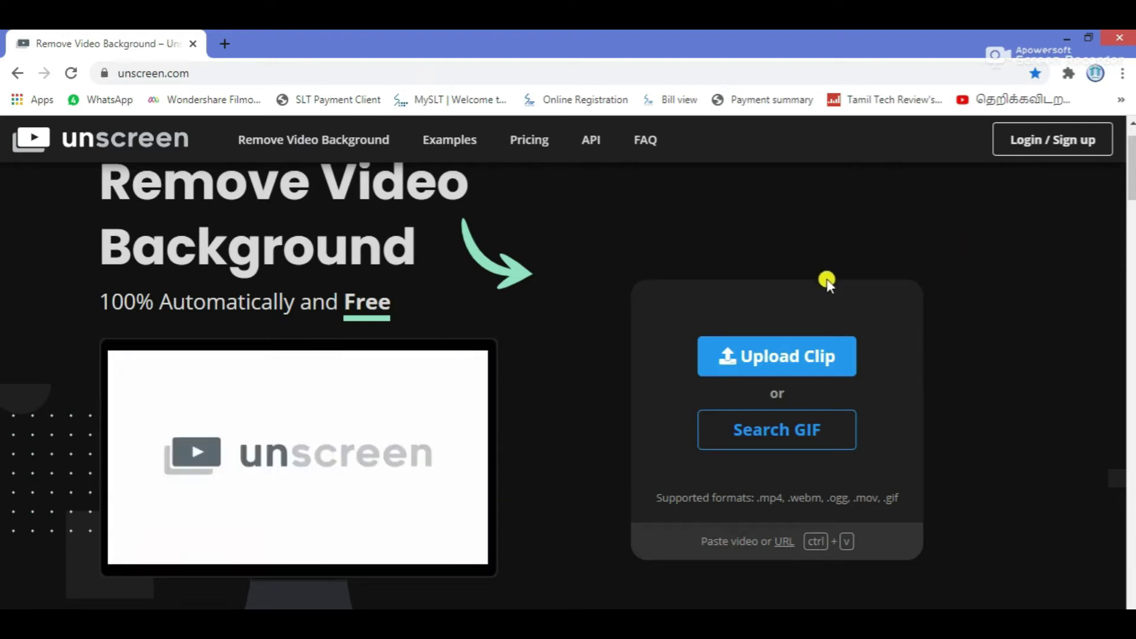
Step: Upload the BG video from the Wondershare Filmora 9 Output folder to Unscreen
click(784, 352)
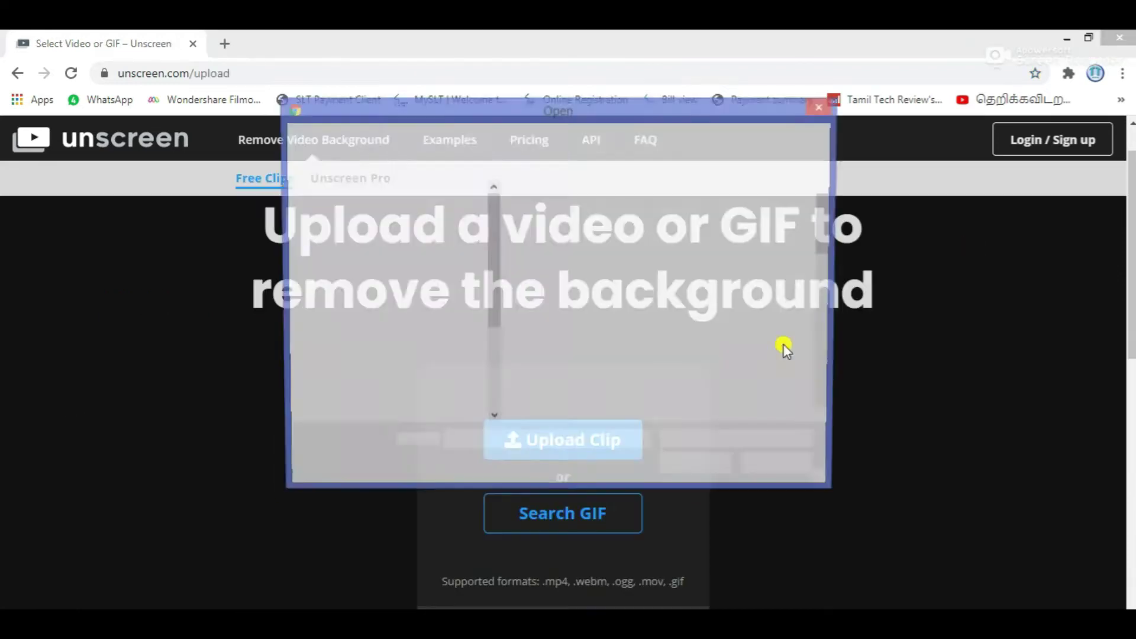
click(766, 259)
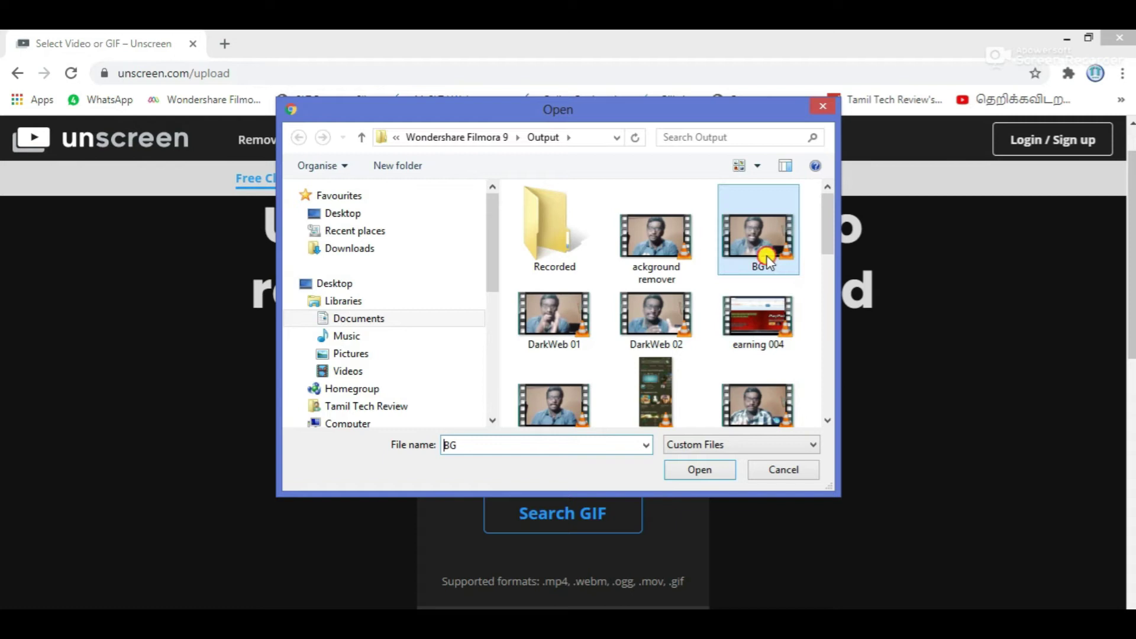
click(712, 470)
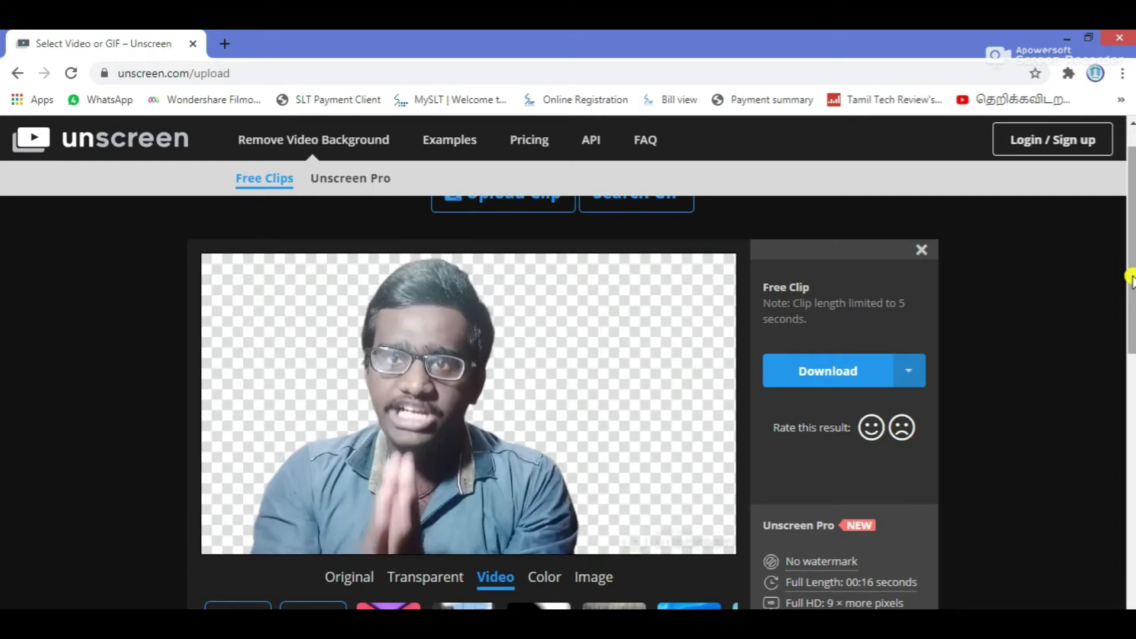
Step: Try the Paris bokeh image background, then settle on the Blue city skyline image
drag(1130, 276, 1130, 339)
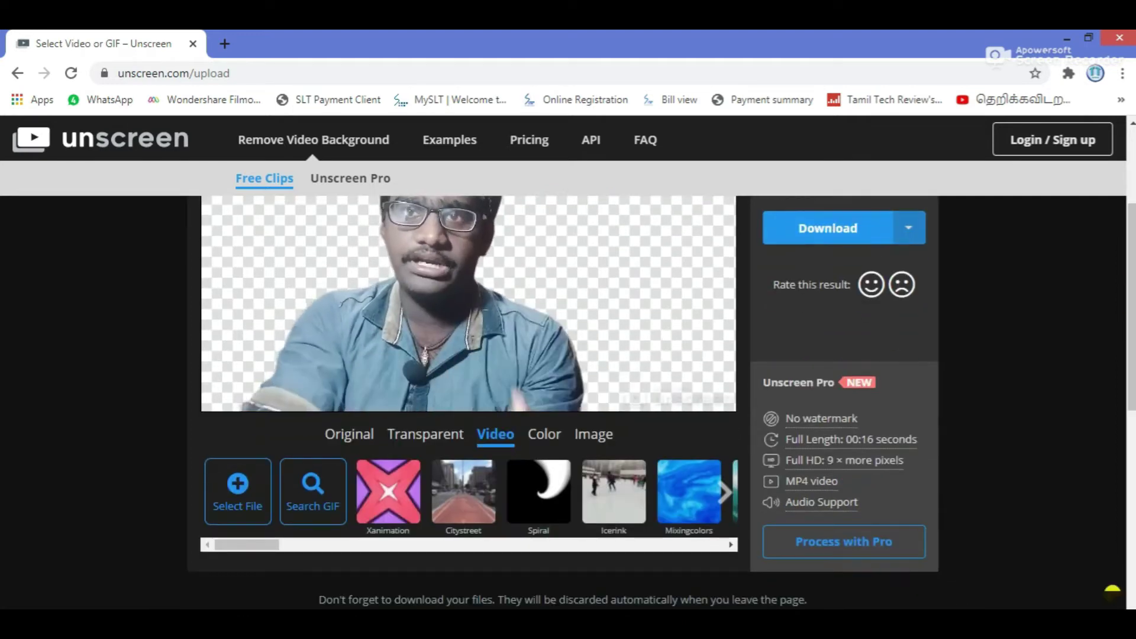
click(600, 440)
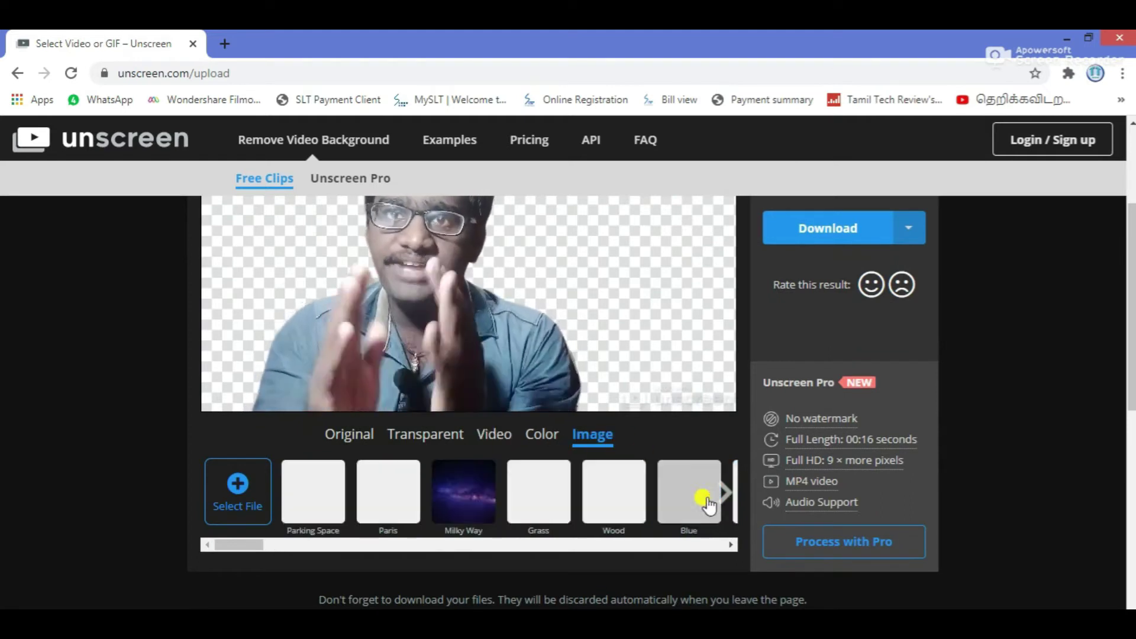
click(388, 491)
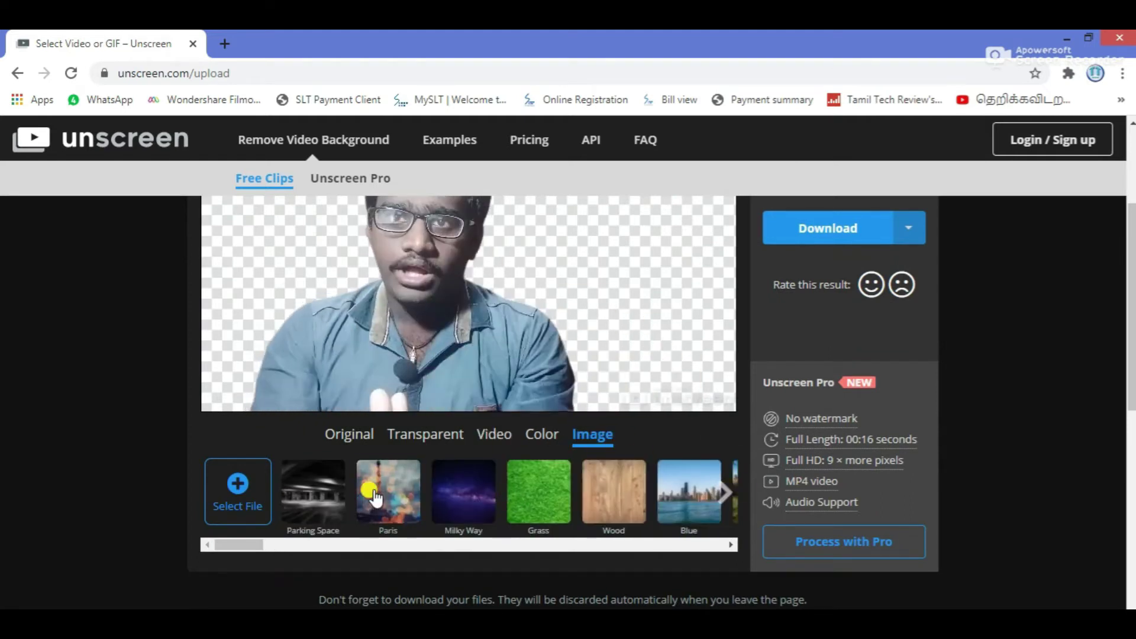
drag(1130, 395, 1132, 378)
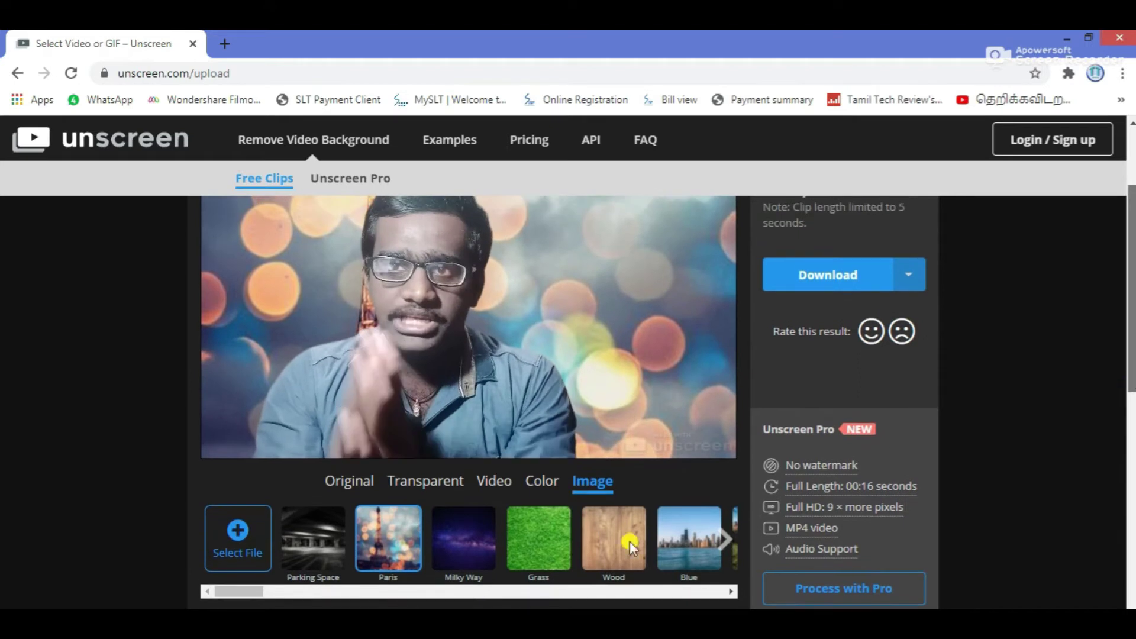
click(680, 538)
scroll(1107, 234, up, 1)
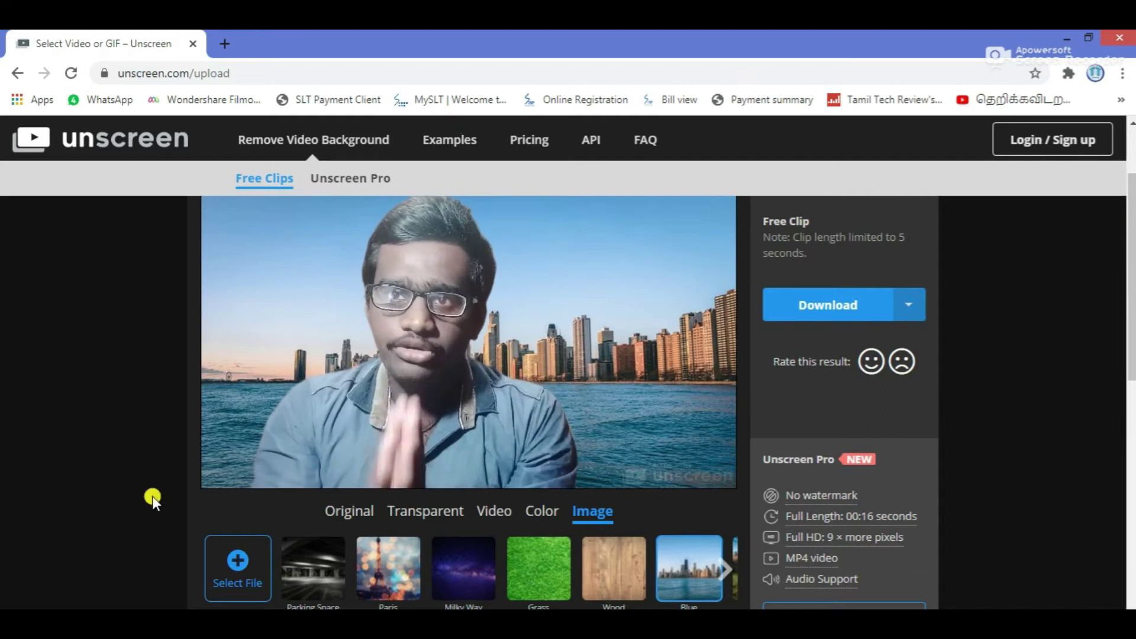
Step: Look for a custom background file, cancel the picker, and switch to plain colour backgrounds
click(249, 584)
click(704, 483)
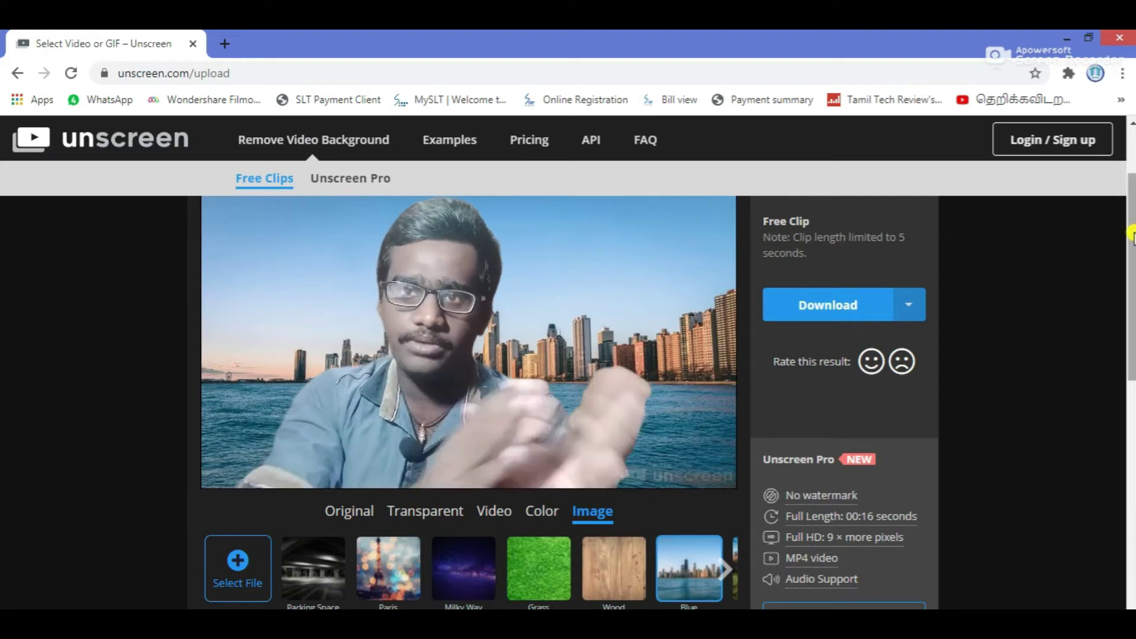
scroll(420, 468, down, 2)
click(542, 390)
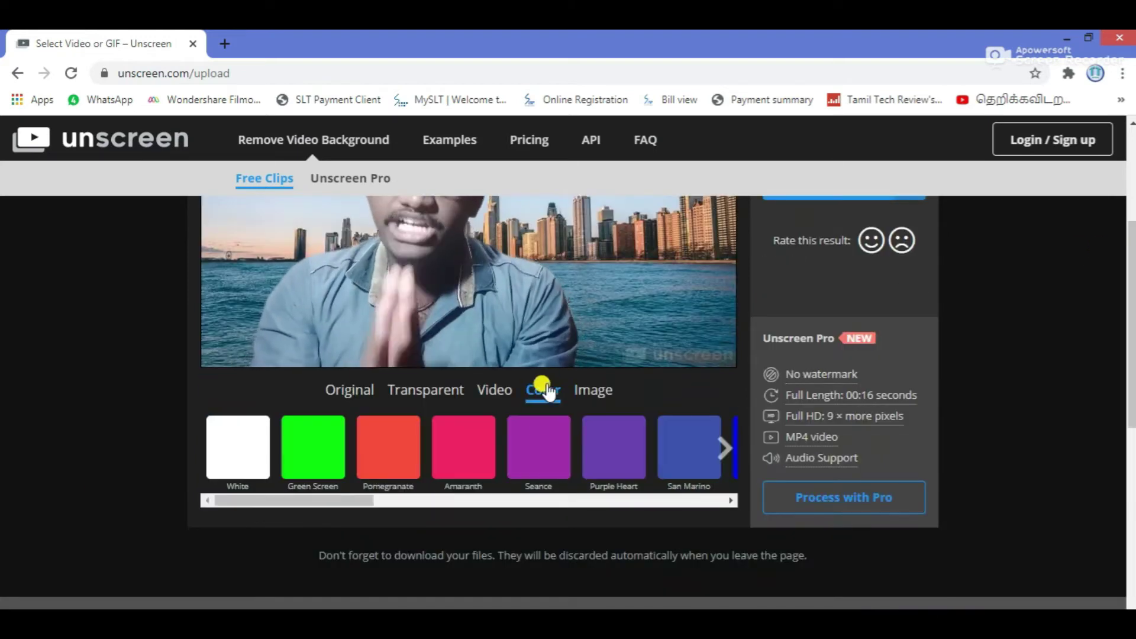
Step: Try Amaranth pink and then green-screen colour backgrounds on the clip
click(473, 451)
drag(1129, 332, 1130, 283)
click(314, 562)
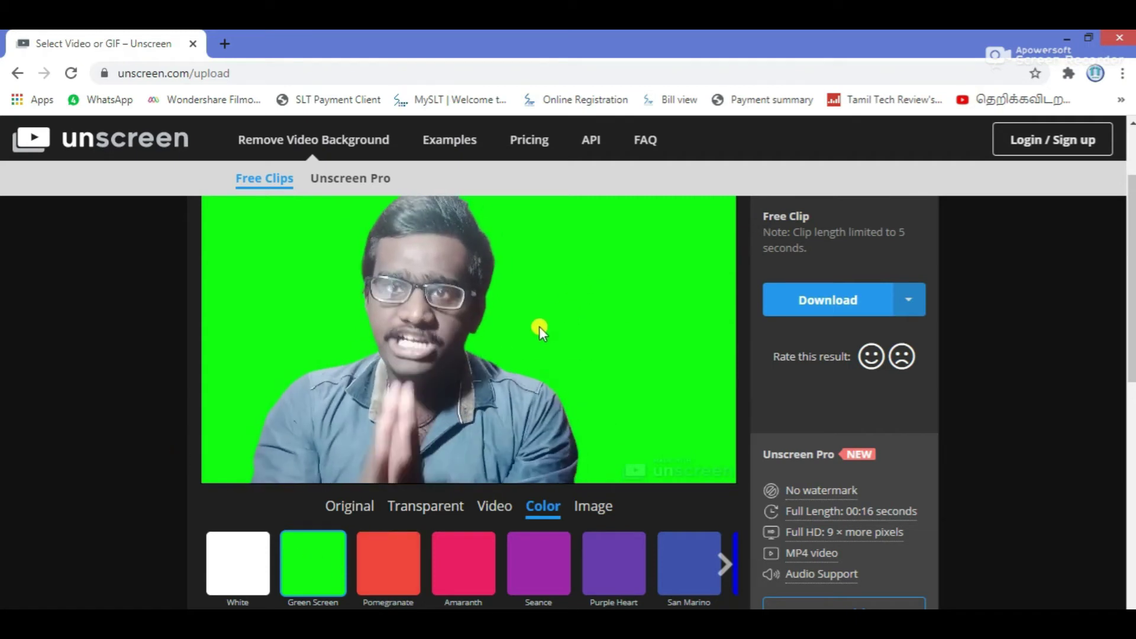
Step: Try the Citystreet video background, then transparent, and finally restore the original background
click(494, 506)
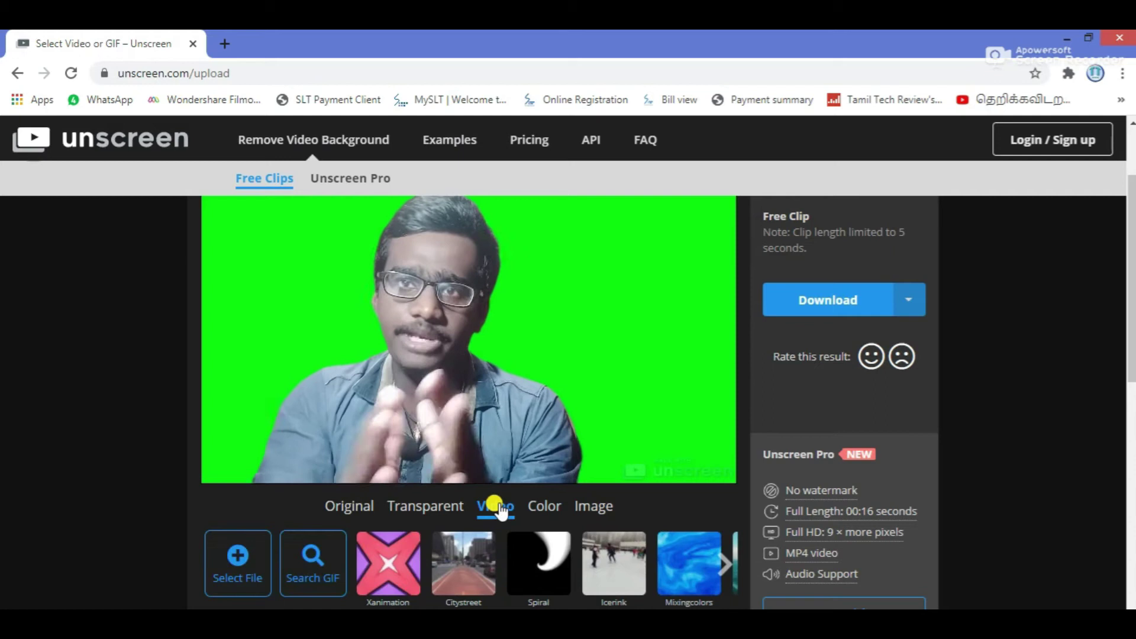
click(458, 559)
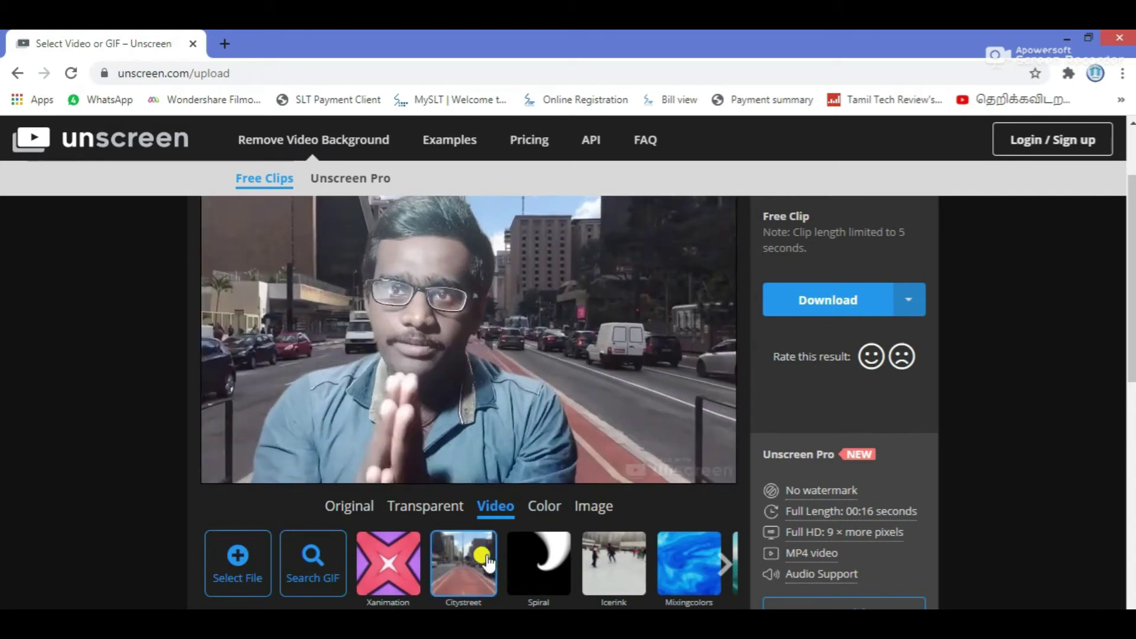
click(426, 506)
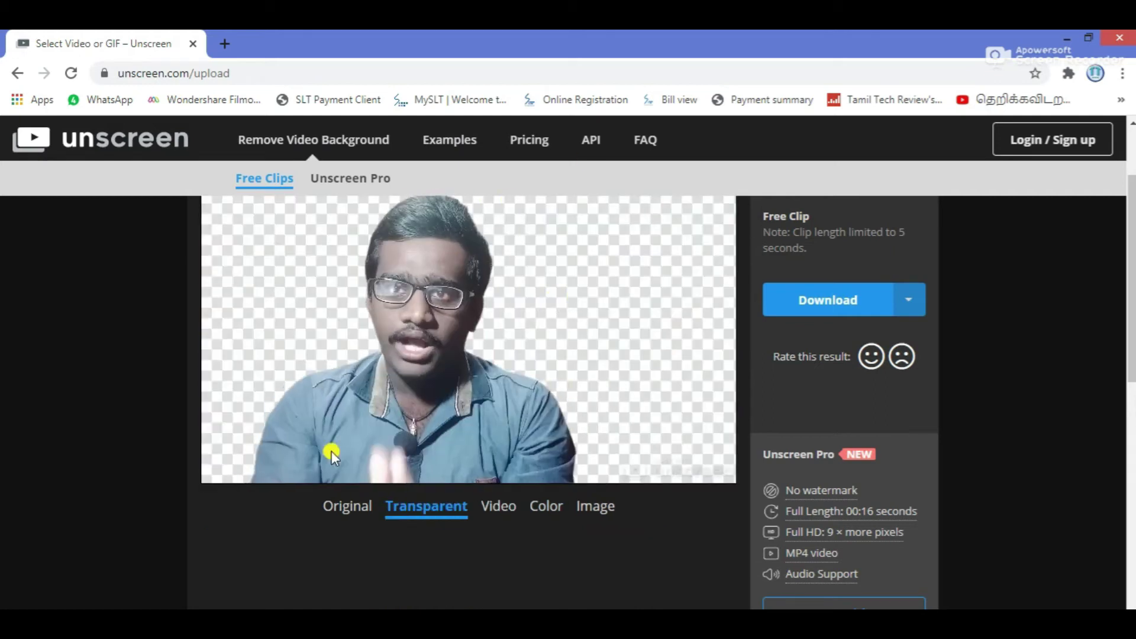
click(355, 506)
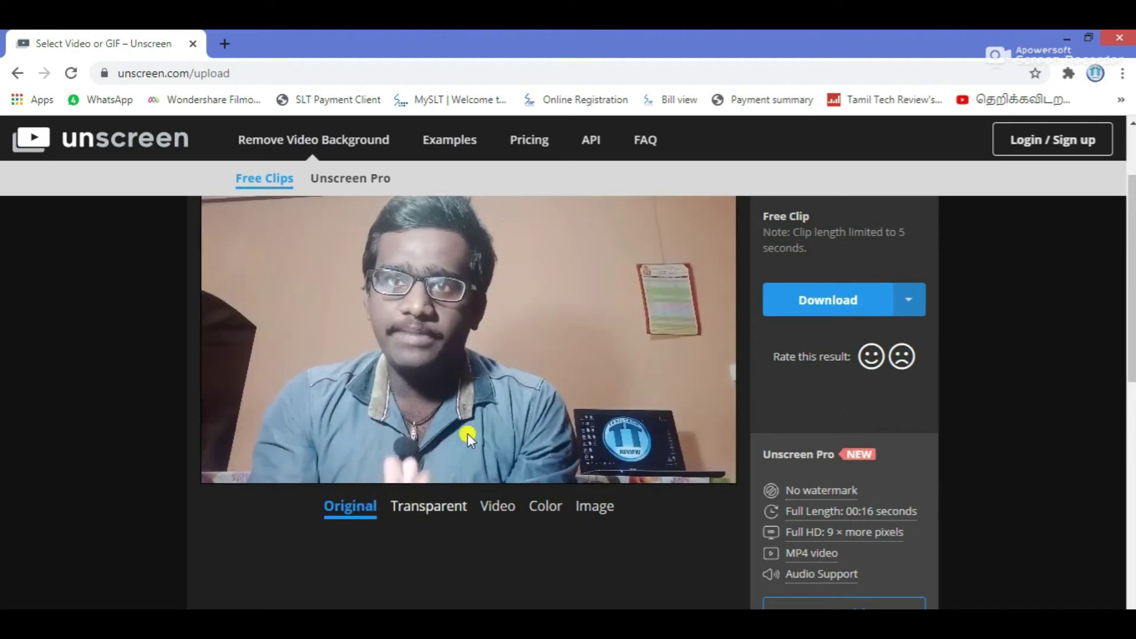